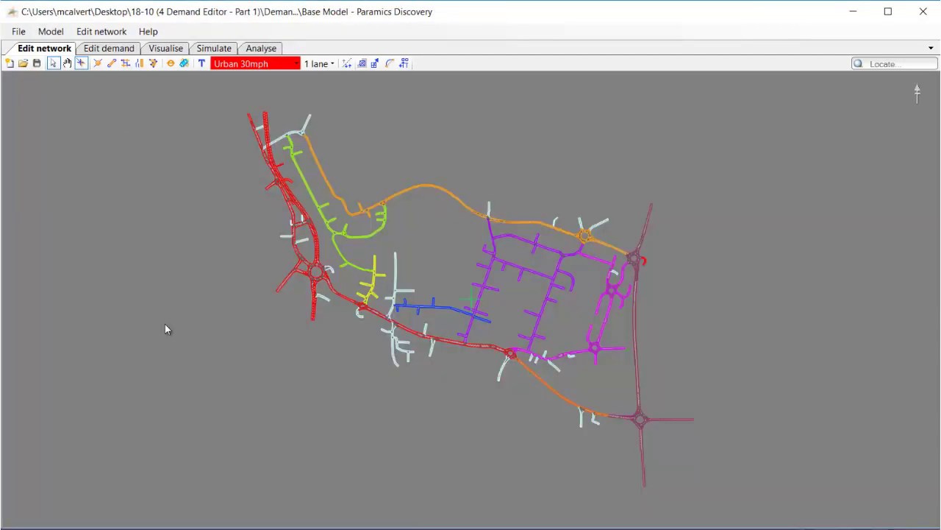
Switch to the Edit demand view to show 2017_AM's origin–destination matrix 1 of 2
left_click(94, 49)
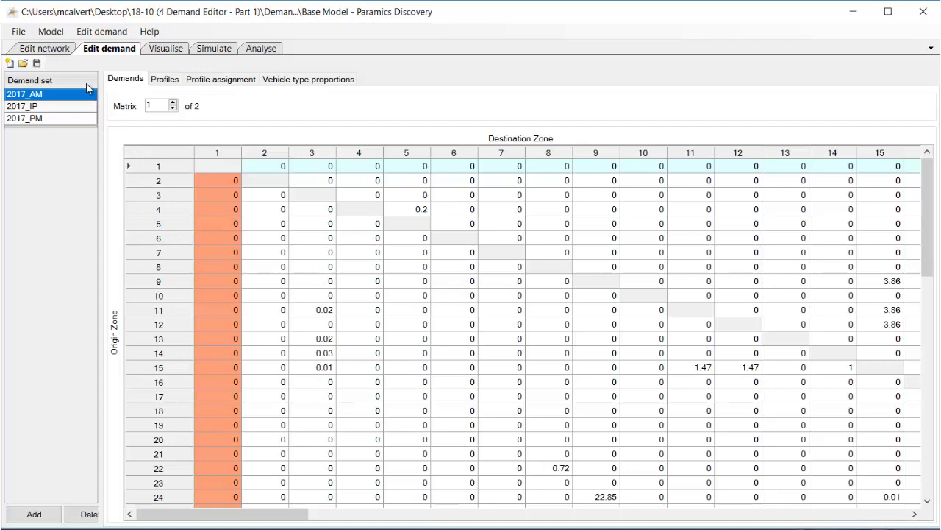
Scroll 2017_AM matrix 1 across to destination zones 108–121 and down to the Totals column
left_click(50, 49)
left_click(103, 51)
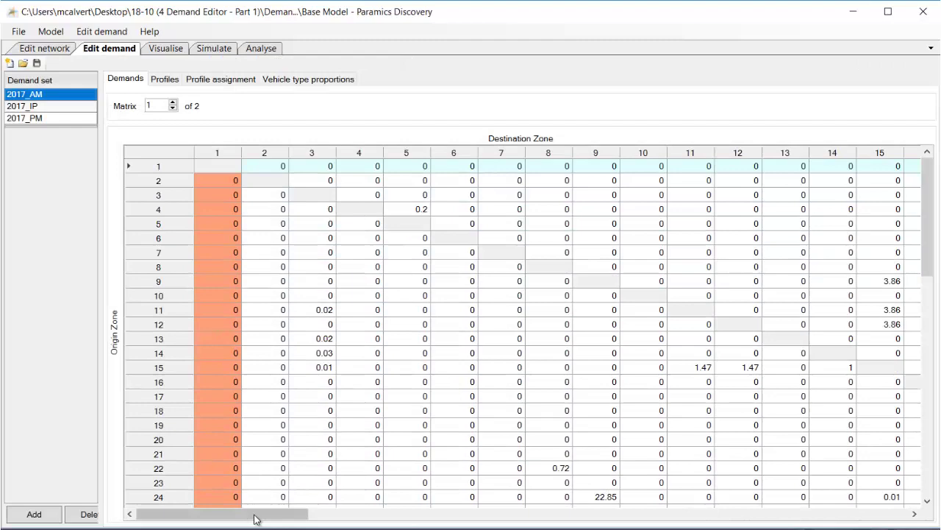
left_click_drag(255, 515, 530, 514)
left_click_drag(650, 522, 918, 519)
left_click_drag(931, 242, 935, 490)
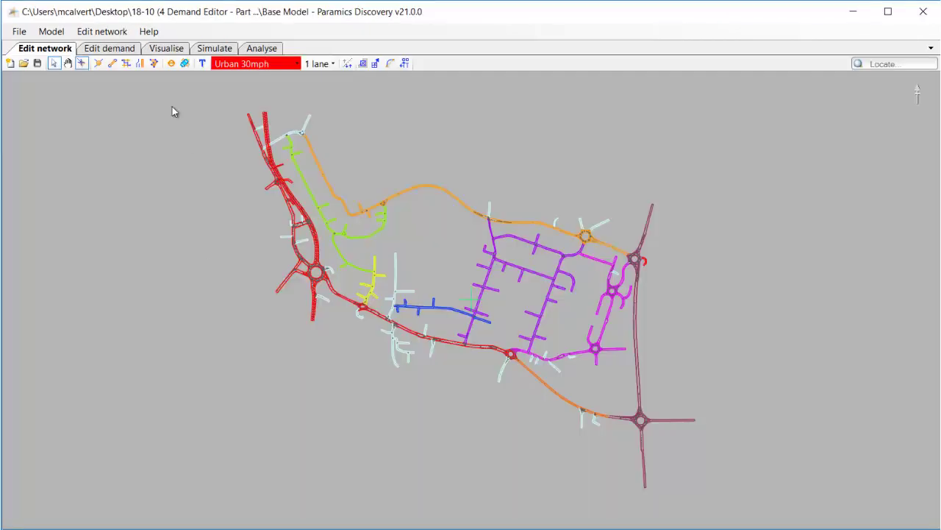
In v21, scroll 2017_AM Matrix 1 to zones 102–121 and totals, showing the 26345.65 grand total
left_click(109, 50)
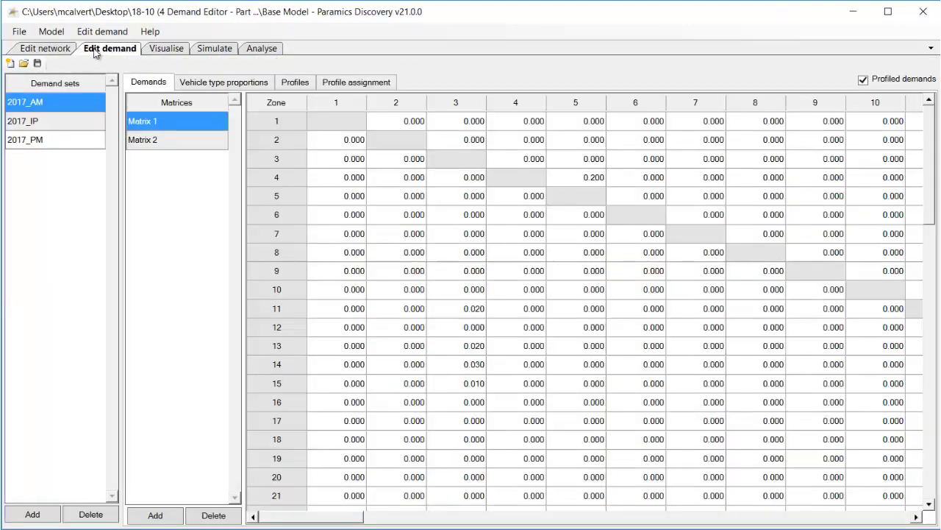
left_click(59, 50)
left_click(122, 50)
left_click_drag(326, 517, 875, 516)
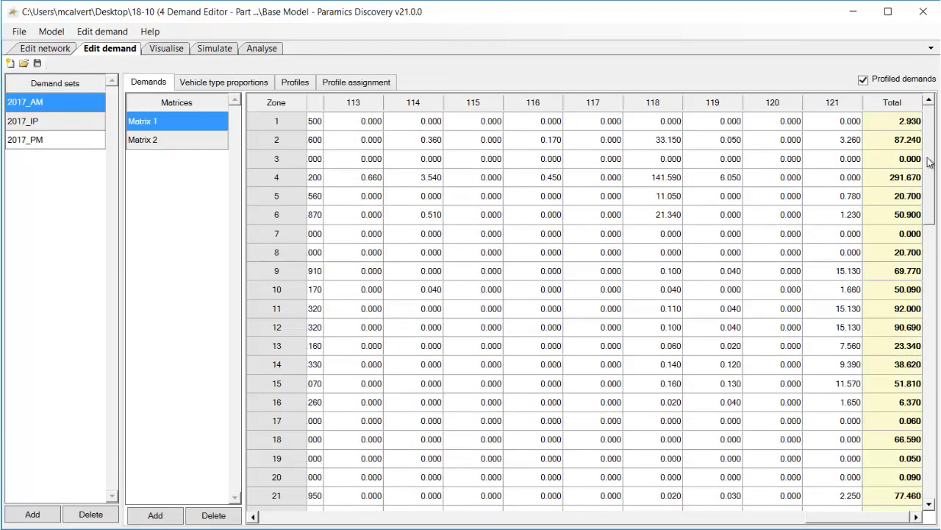
left_click_drag(930, 163, 929, 471)
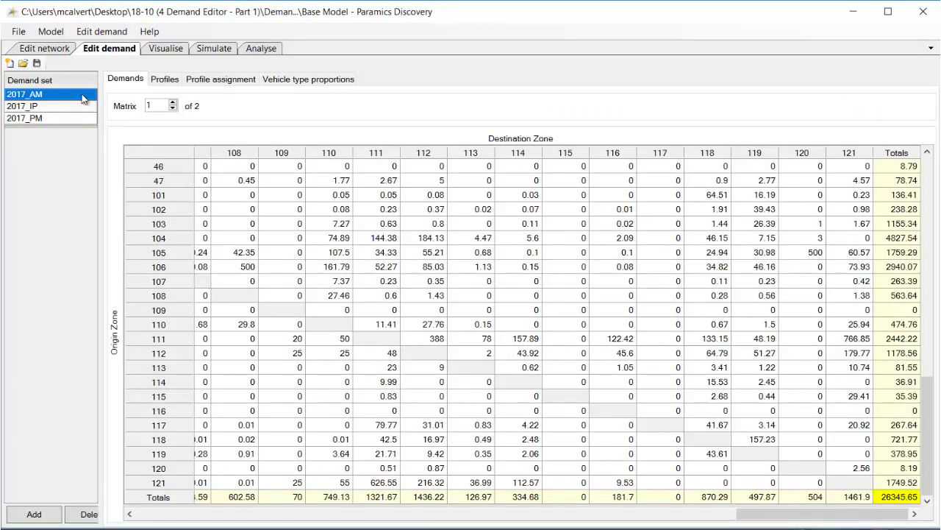
left_click(174, 108)
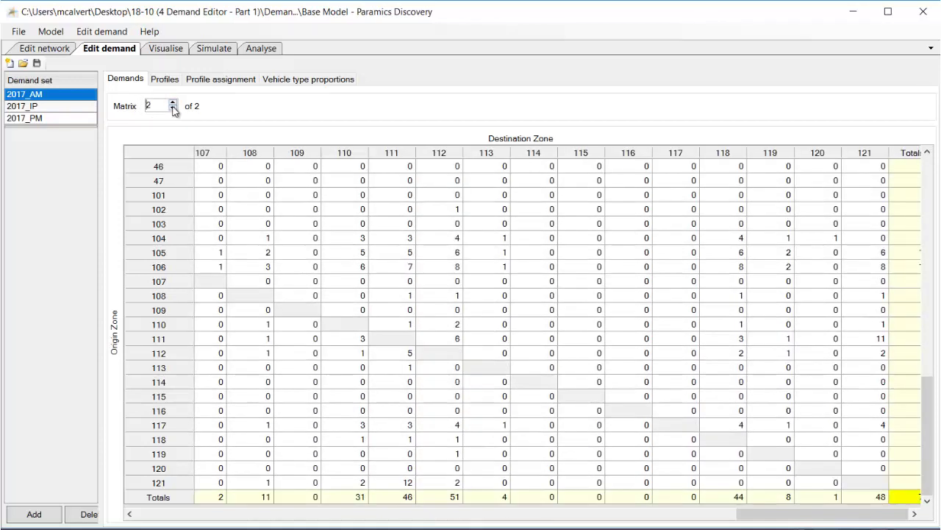
left_click(173, 109)
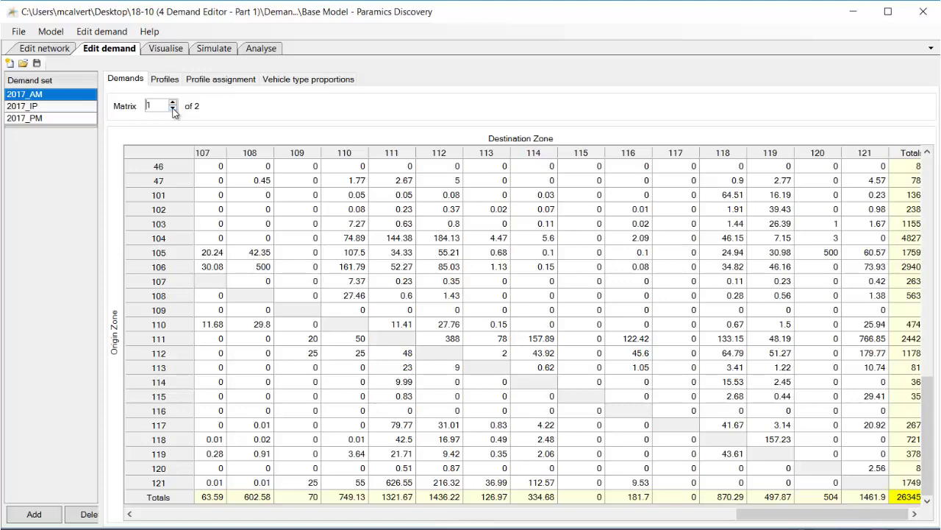
left_click(114, 32)
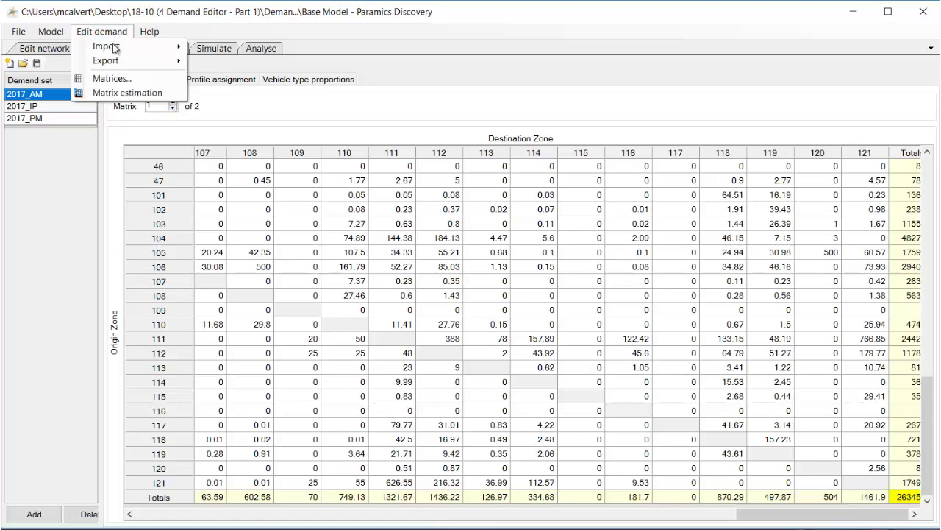
left_click(116, 81)
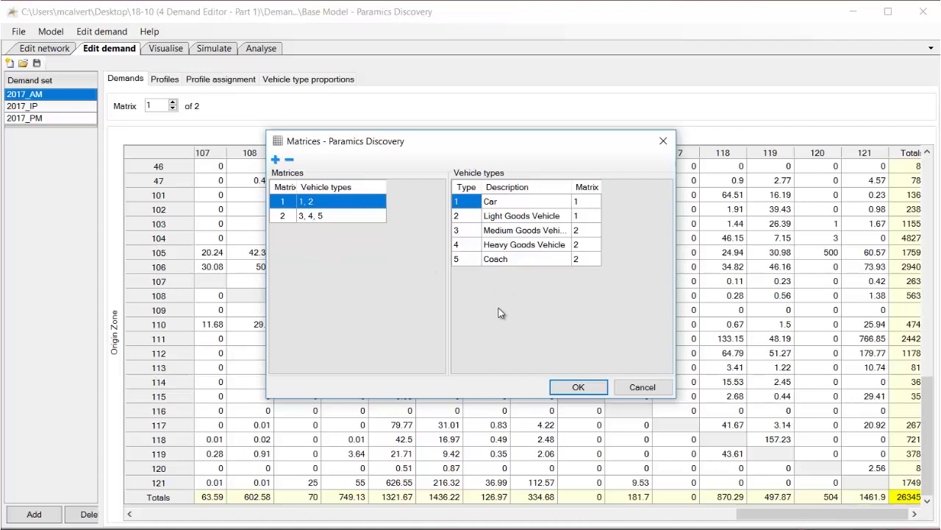
left_click(637, 387)
Check in Vehicle types that Car's Assignment Matrix is matrix 1, then close the dialog
left_click(45, 48)
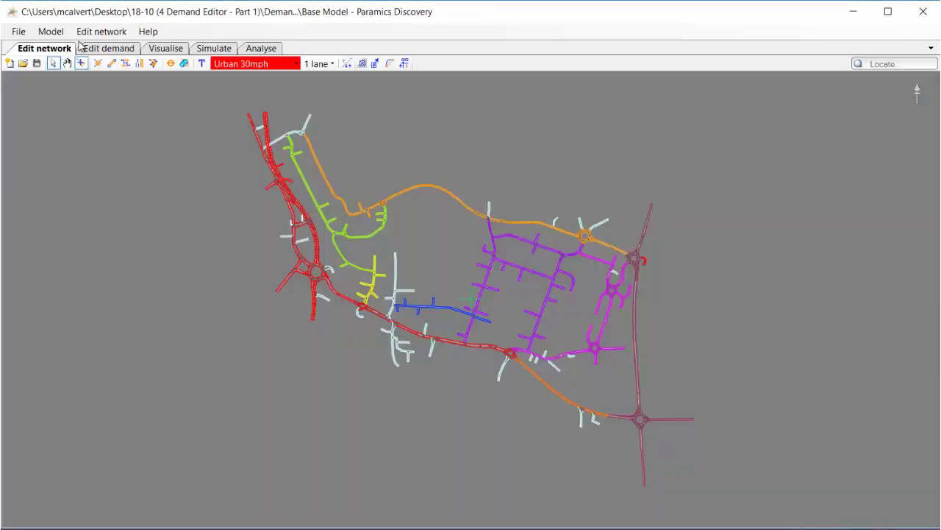
left_click(100, 31)
left_click(118, 186)
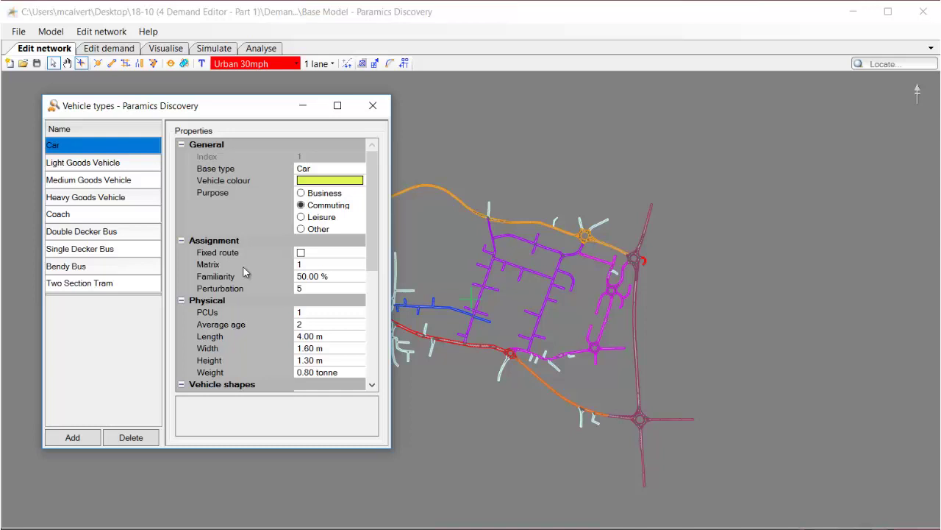
left_click(373, 107)
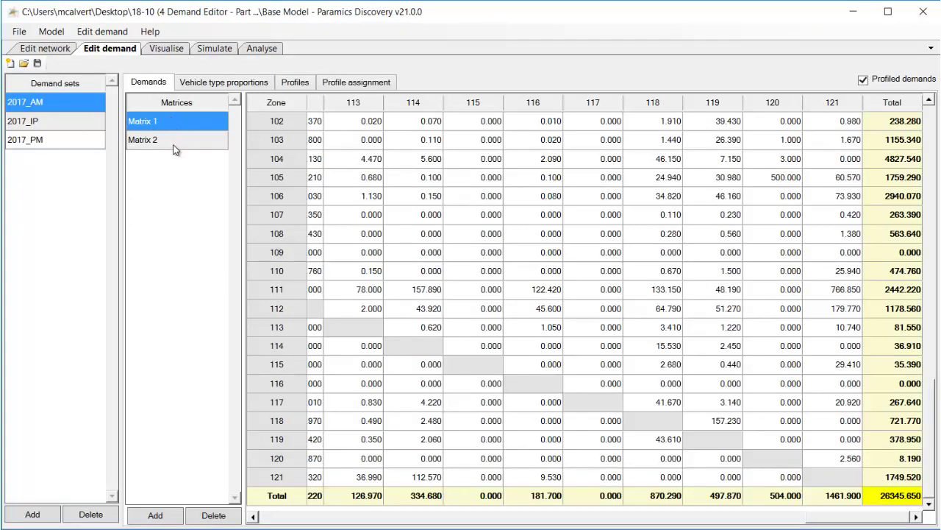
left_click(105, 33)
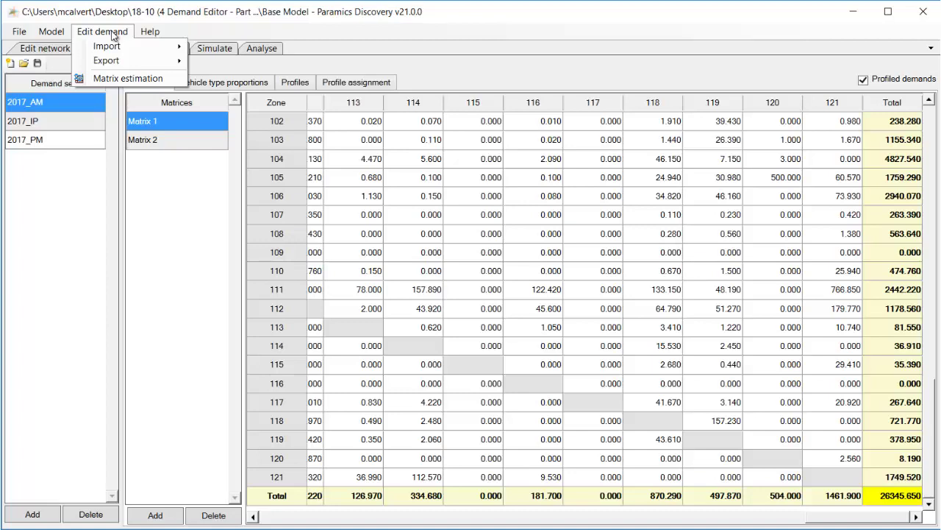
left_click(114, 36)
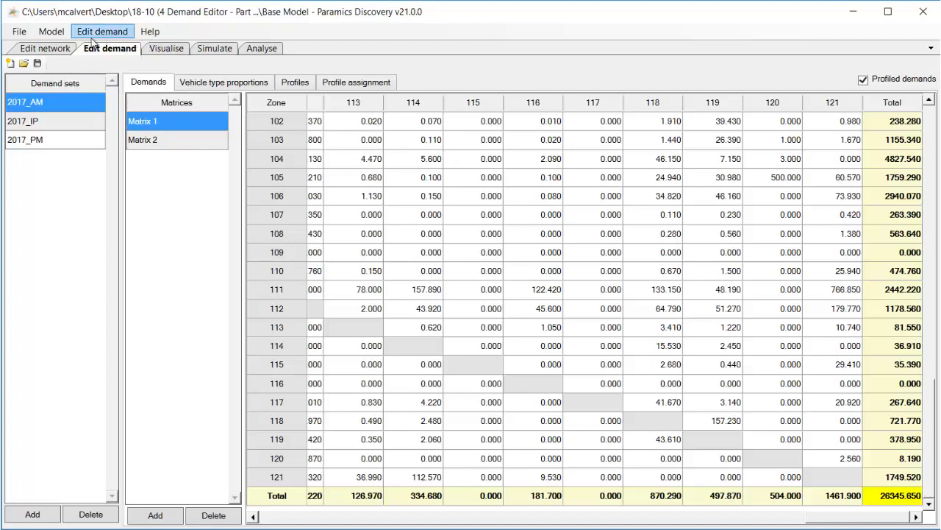
left_click(46, 49)
left_click(103, 32)
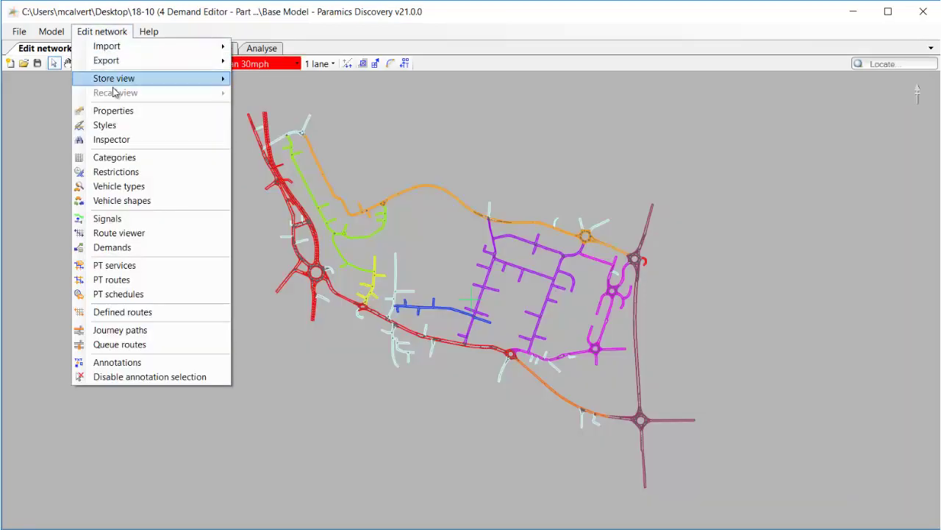
left_click(138, 188)
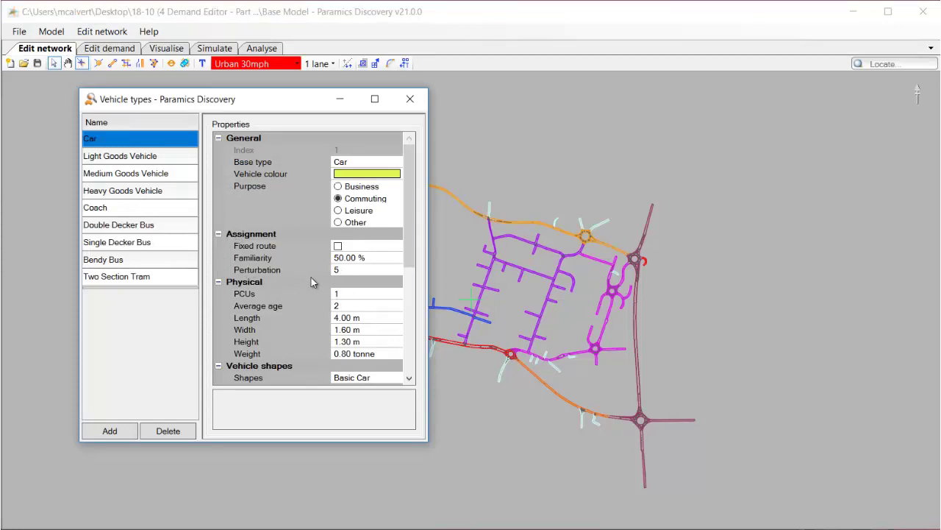
left_click(410, 100)
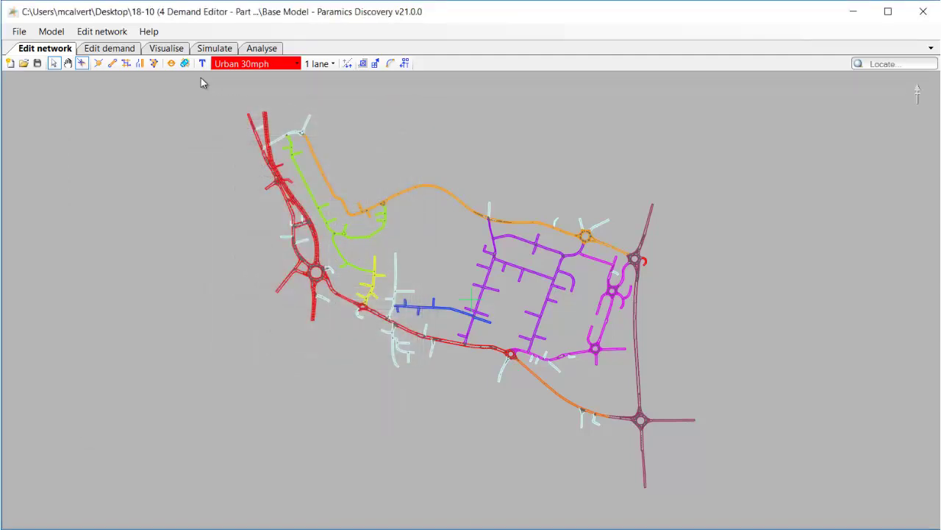
left_click(116, 52)
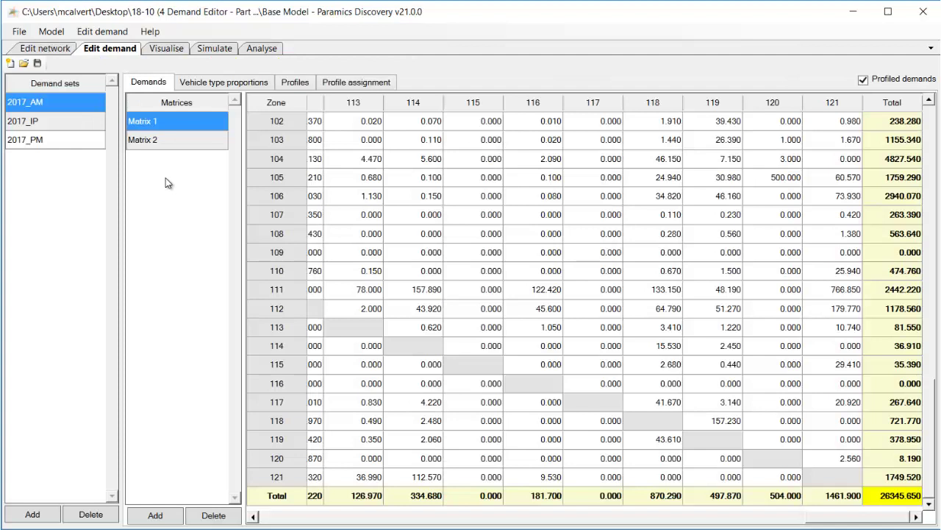
Add Matrices 3, 4 and 5 to 2017_AM and display the per-matrix vehicle type proportions
left_click(156, 515)
left_click(157, 515)
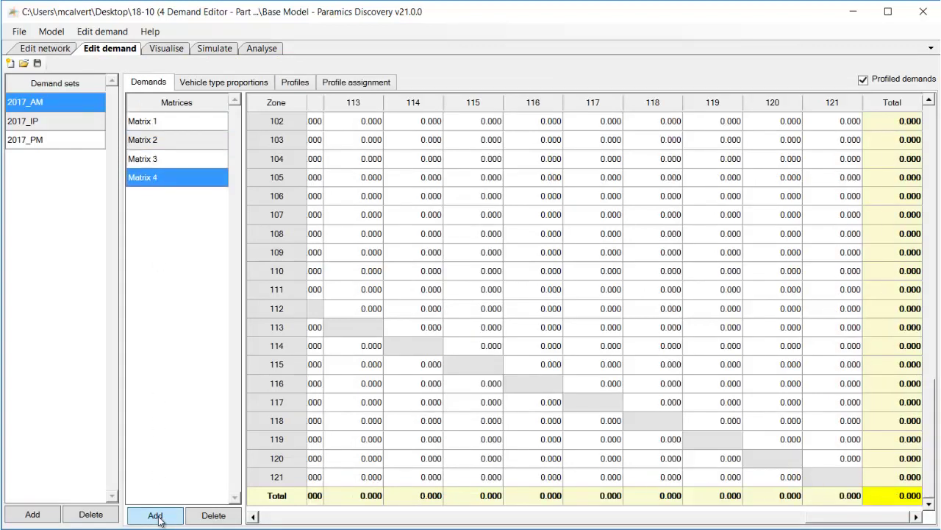
left_click(156, 516)
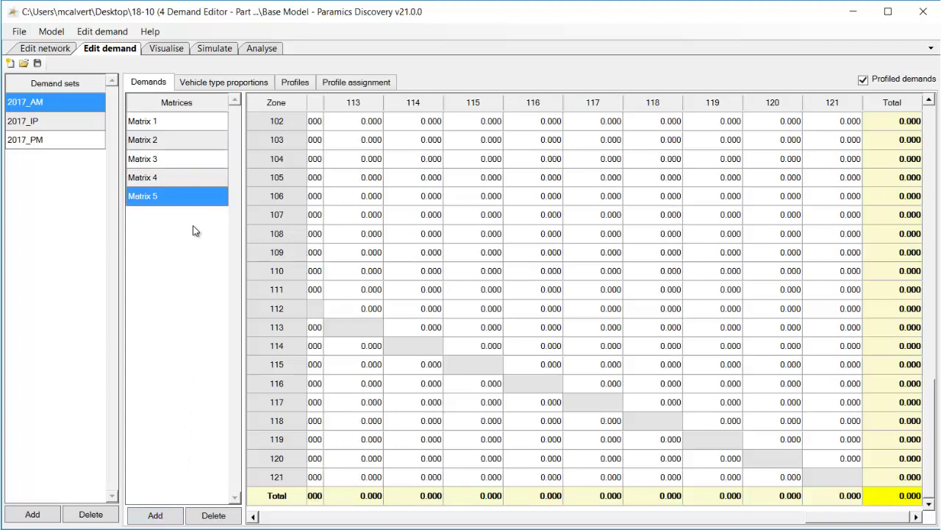
left_click(228, 83)
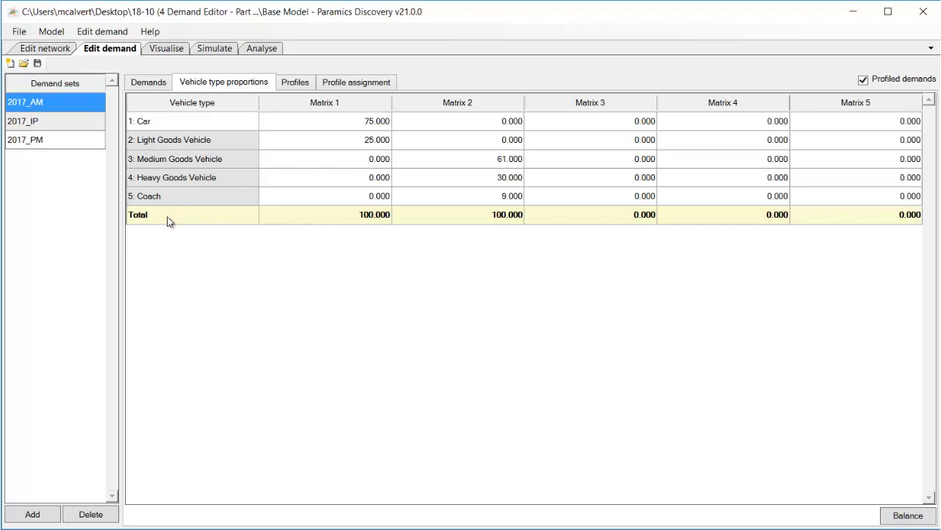
left_click(82, 131)
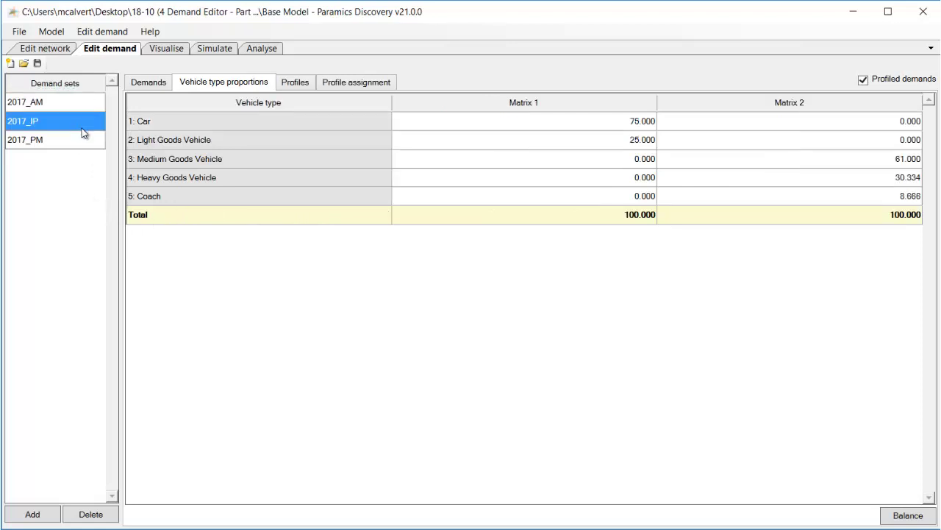
left_click(81, 144)
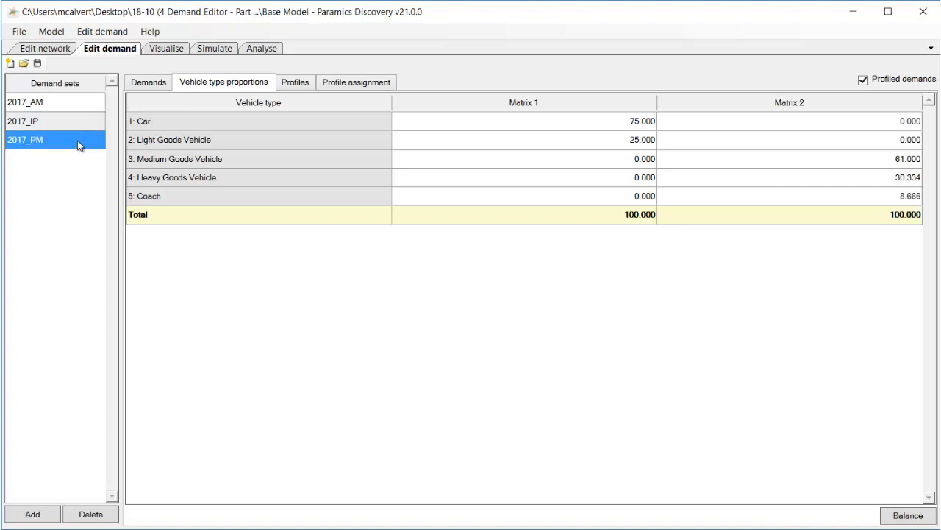
left_click(78, 108)
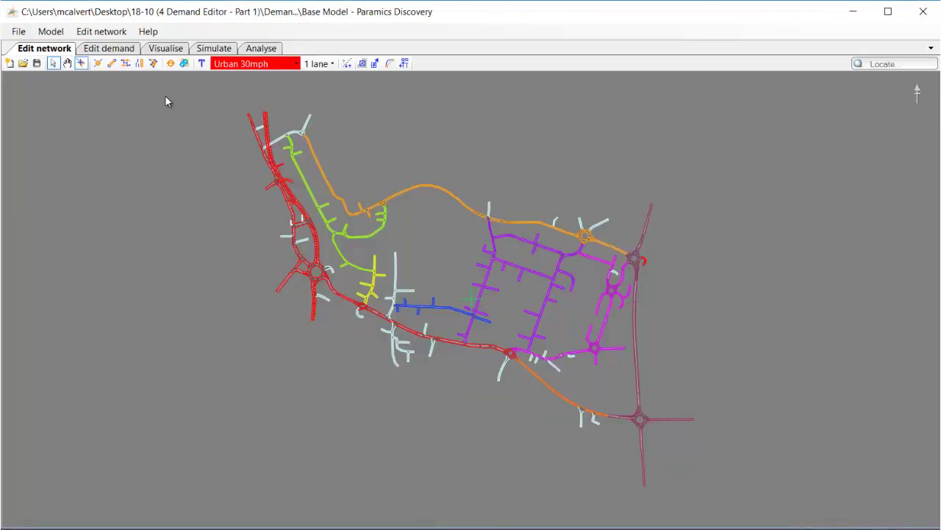
Show the vehicle type proportions chart, checking matrix 2 then matrix 1 (75 Car, 25 Light Goods Vehicle)
left_click(121, 49)
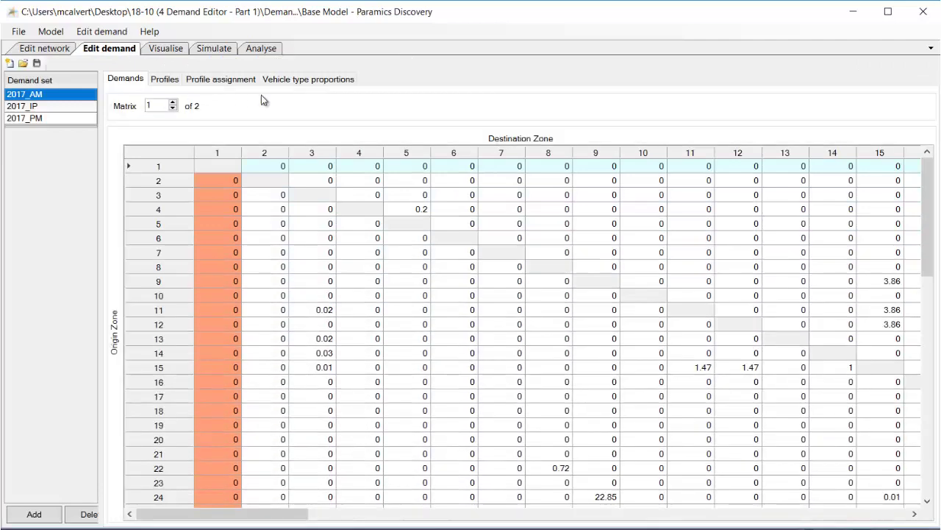
left_click(317, 80)
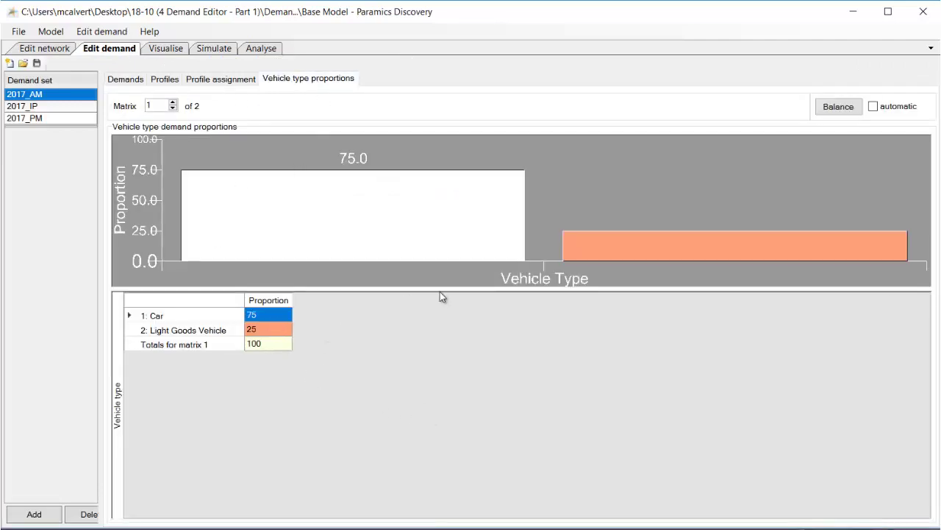
left_click(174, 104)
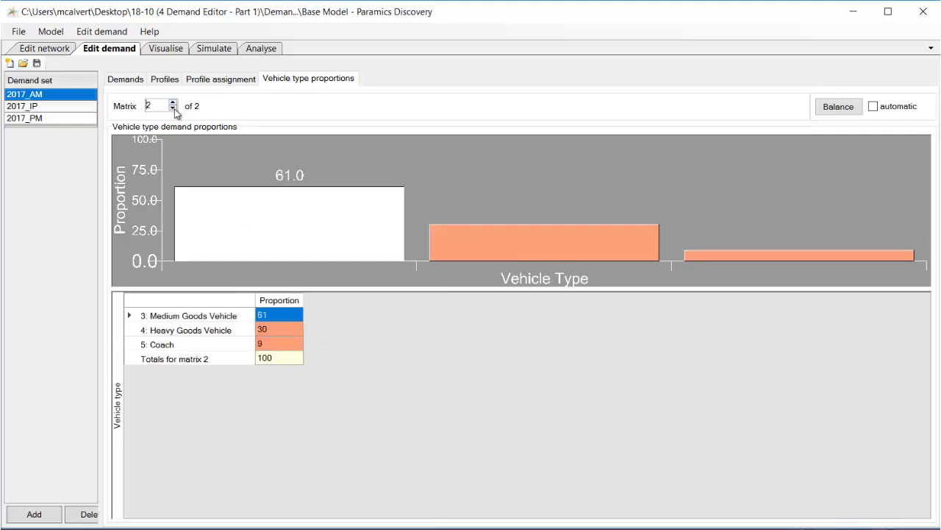
left_click(174, 109)
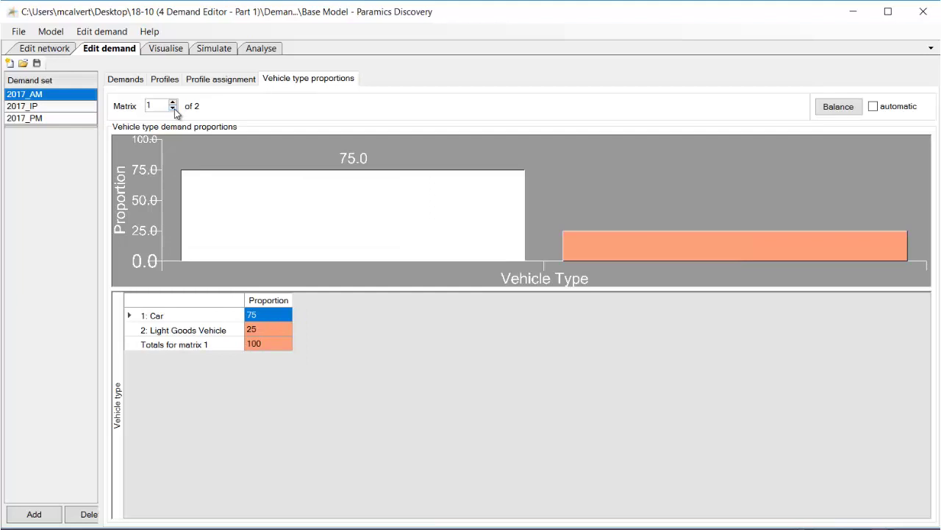
Look through the 2017_IP and 2017_PM demand sets, then return to 2017_AM
left_click(75, 109)
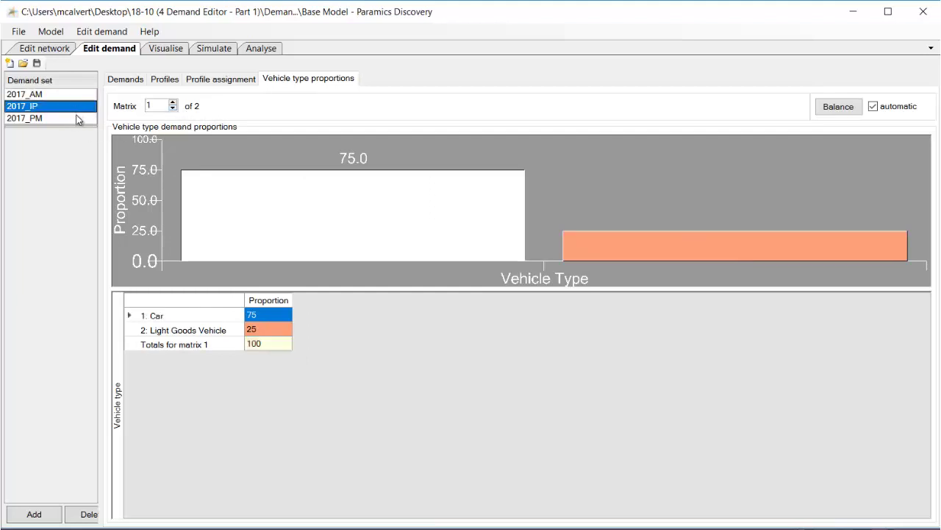
left_click(78, 118)
left_click(87, 105)
left_click(83, 94)
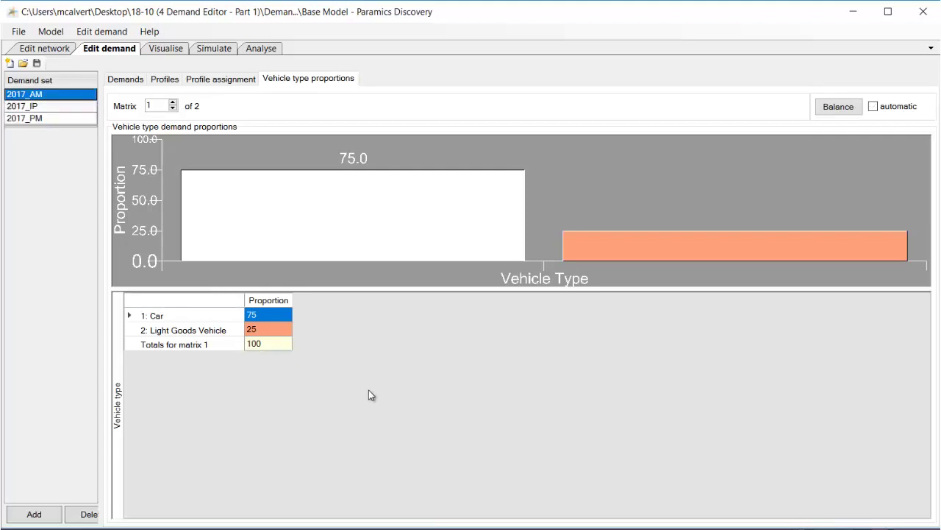